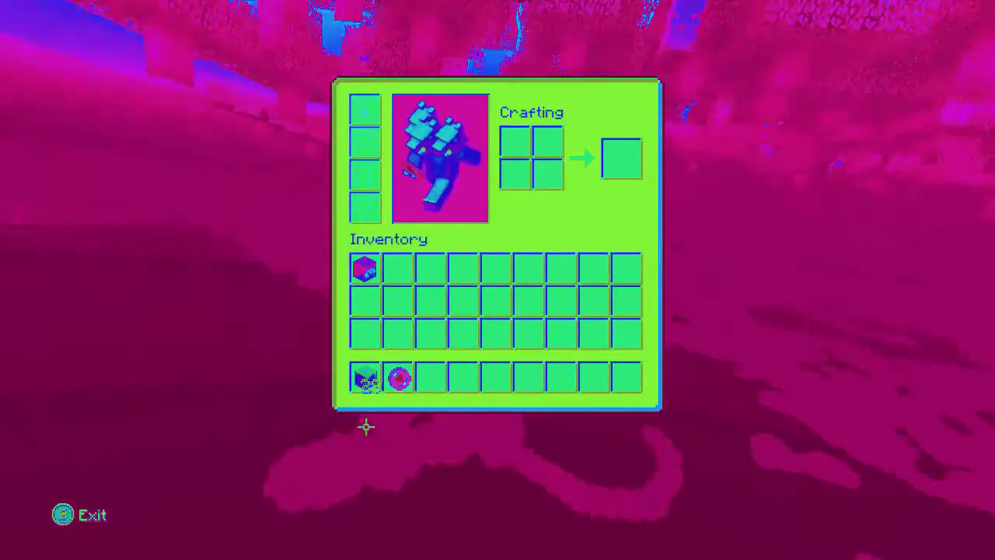
Close the inventory and return to the game world
key(Escape)
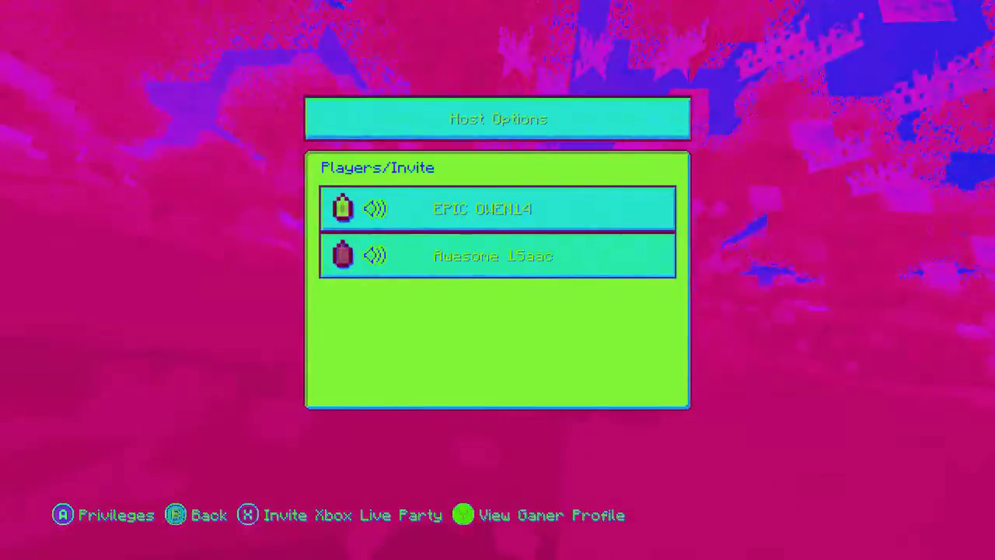
Review Awesome 15aac's privileges, showing Creative game mode, then return to gameplay
key(Return)
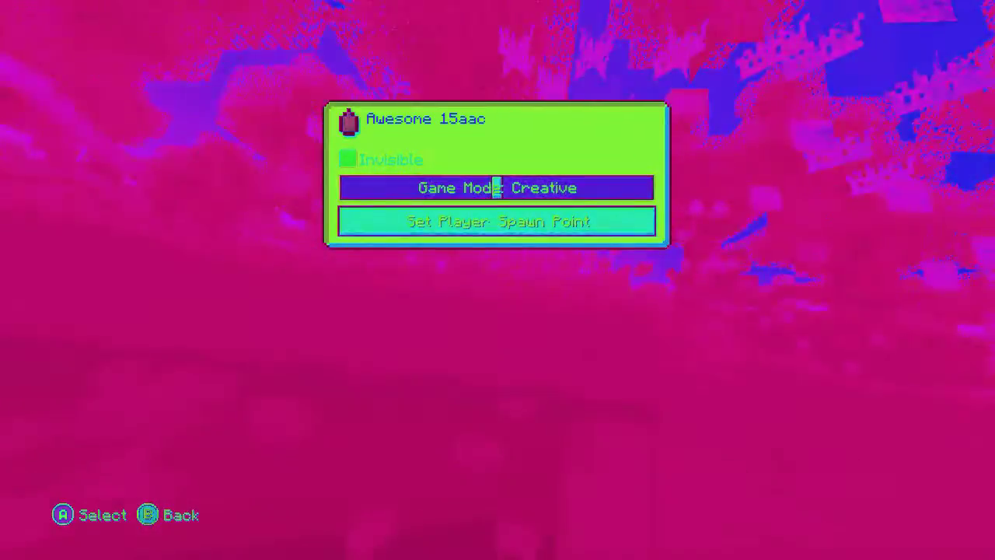
key(Escape)
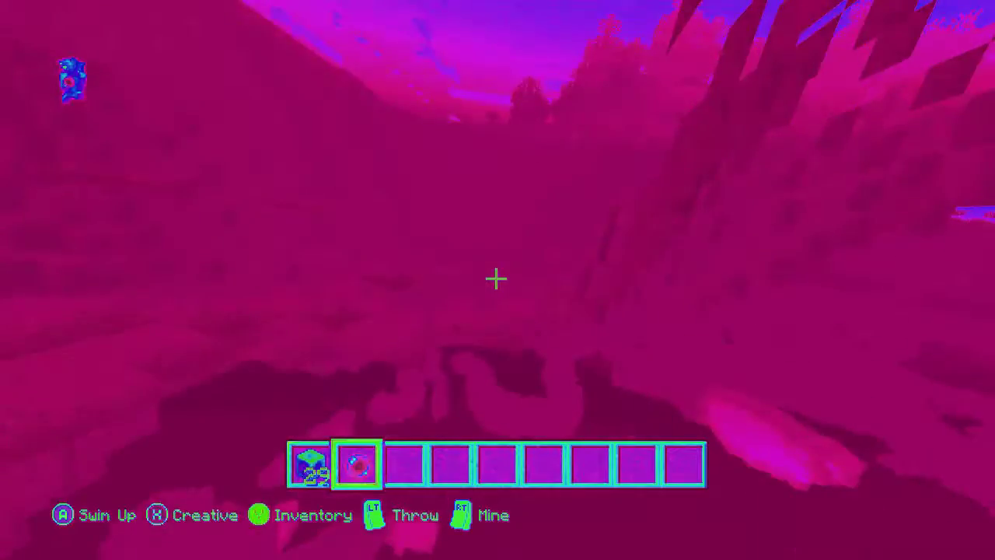
Take a bow from the creative Tools, Weapons & Armor category and draw it three times
key(e)
key(q)
key(q)
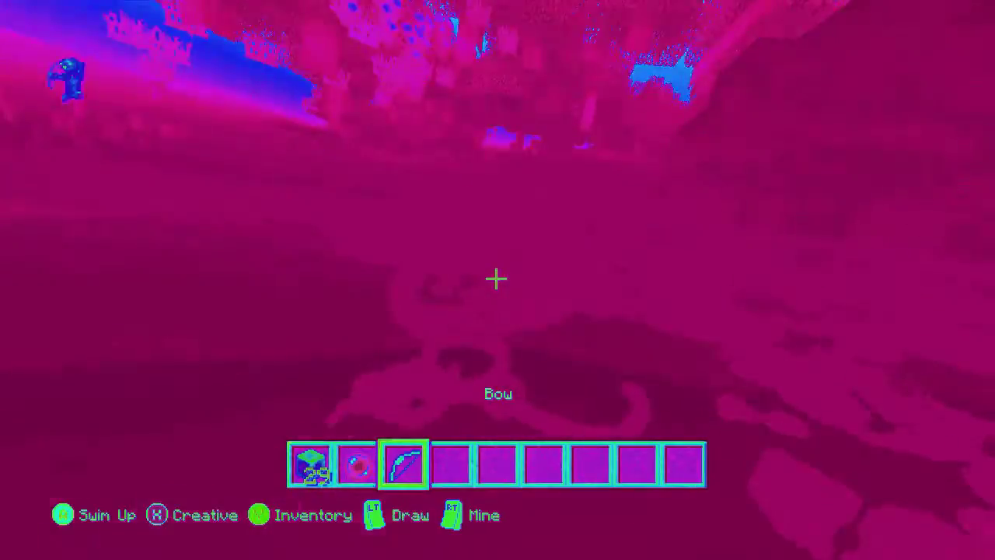
right_click(496, 279)
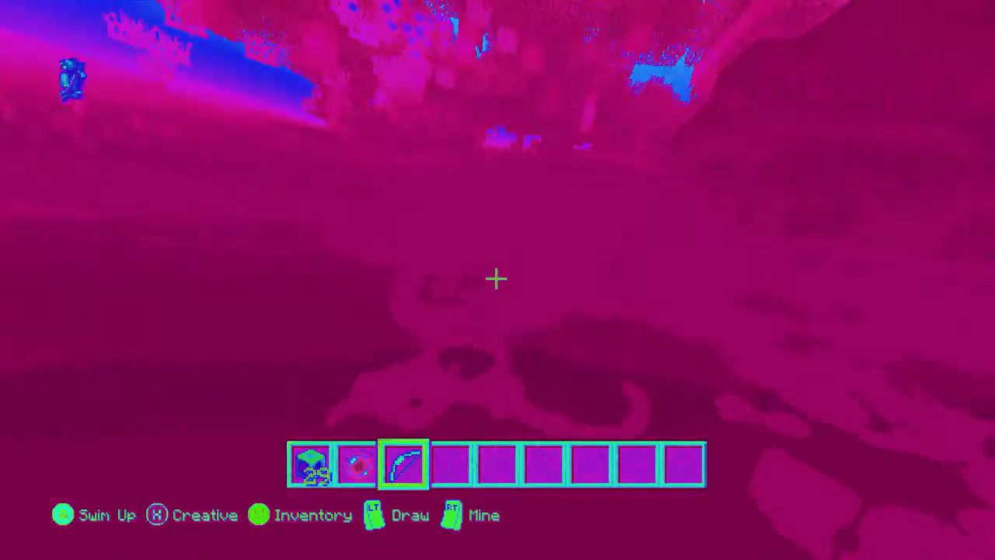
right_click(496, 278)
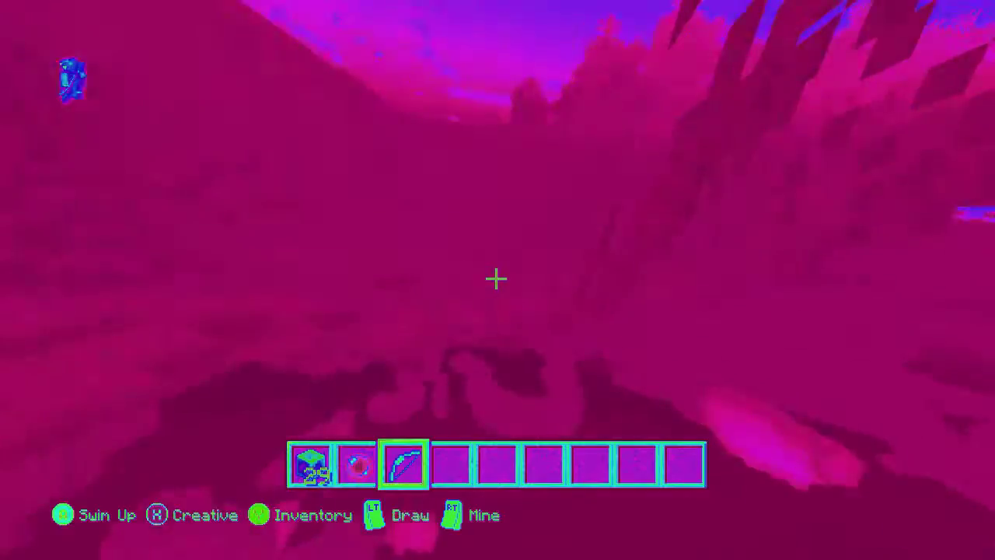
right_click(496, 278)
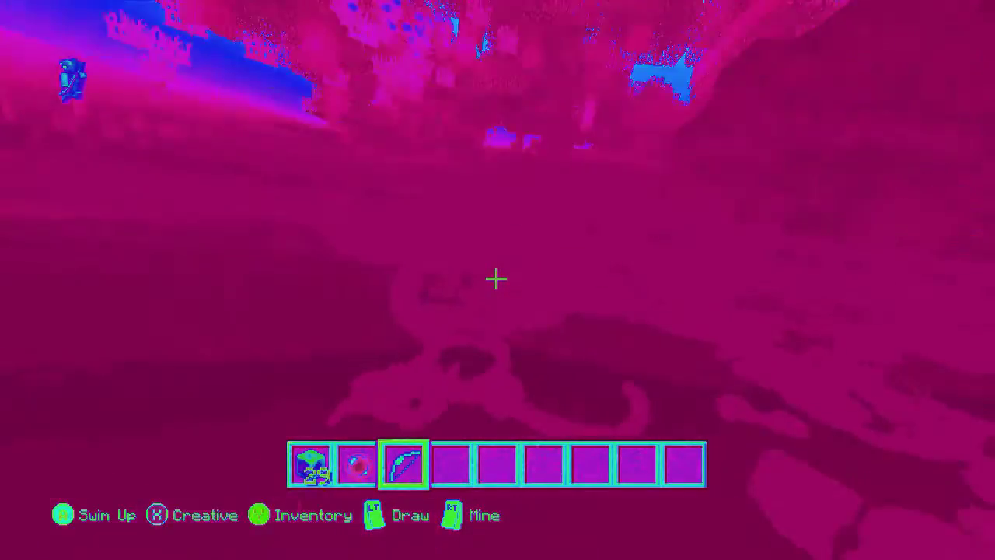
Check the Teleport To Me player list in the host game rules, then back out
key(Tab)
key(Up)
key(Return)
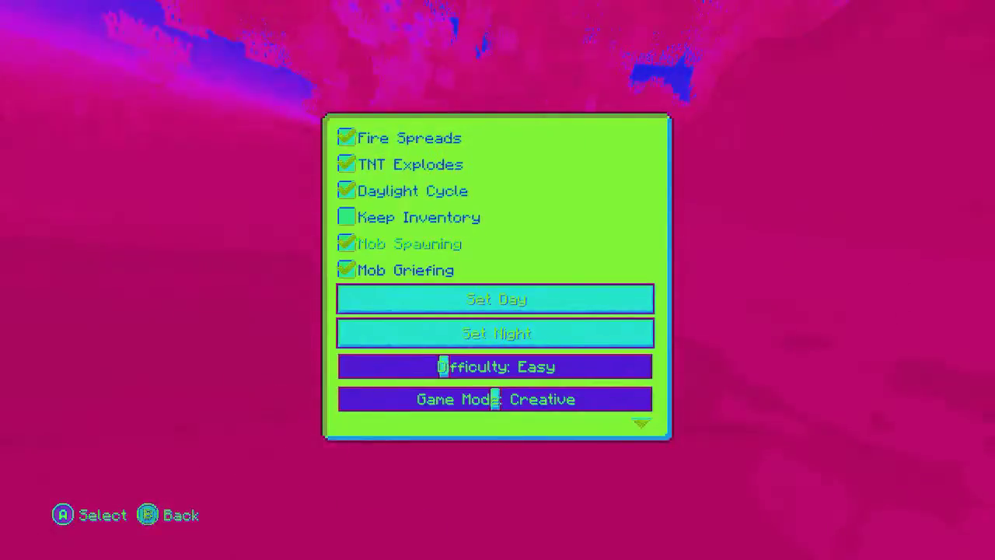
scroll(496, 275, down, 3)
scroll(496, 274, down, 1)
scroll(496, 274, down, 2)
key(Return)
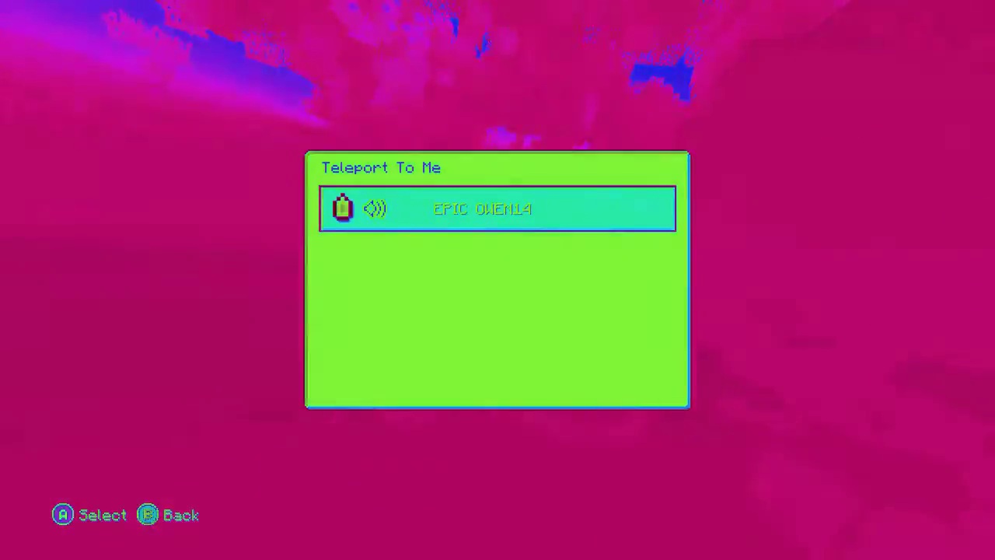
key(Escape)
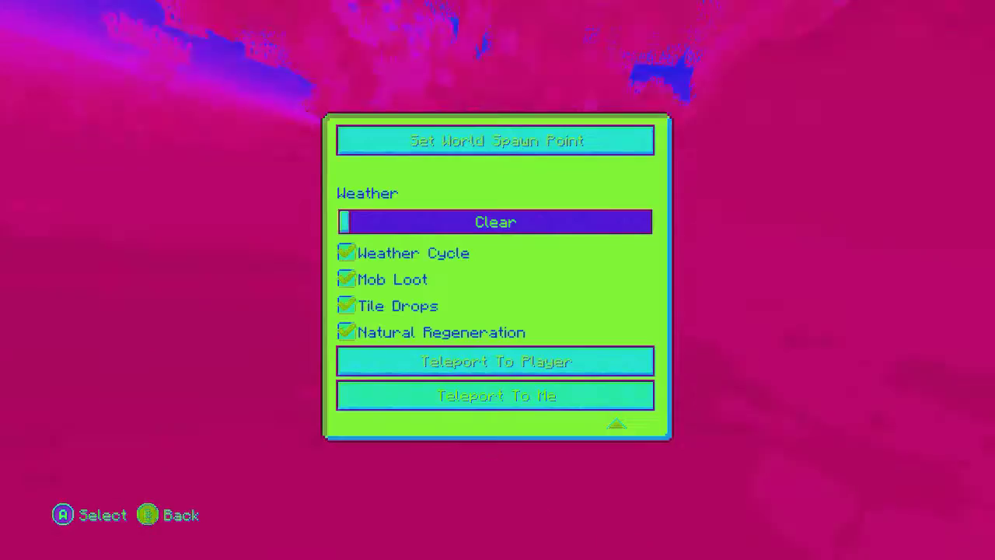